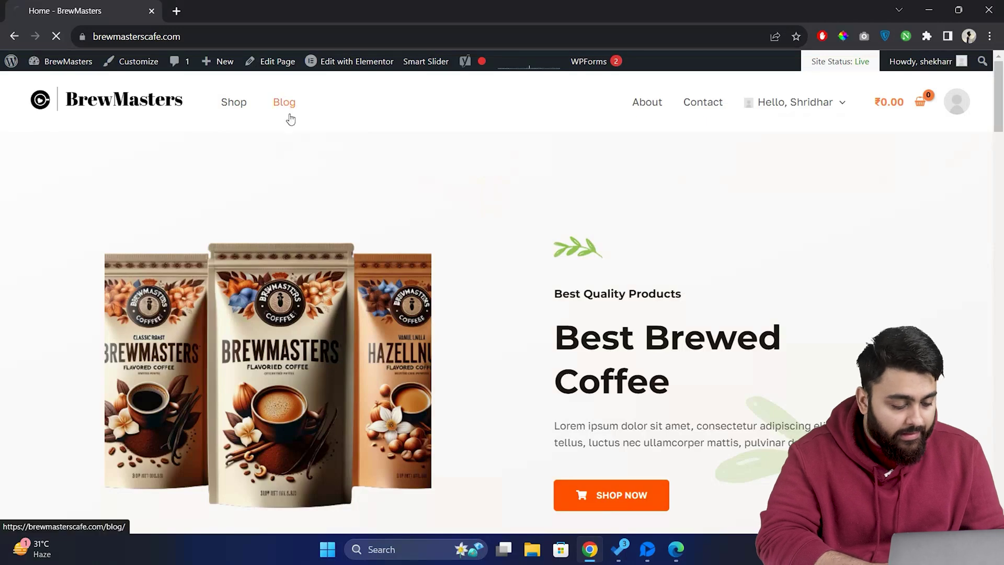
Scroll the Sustainable Coffee post and follow its 'global industry' link to The Art of Brewing guide.
scroll(382, 209, "down", 12)
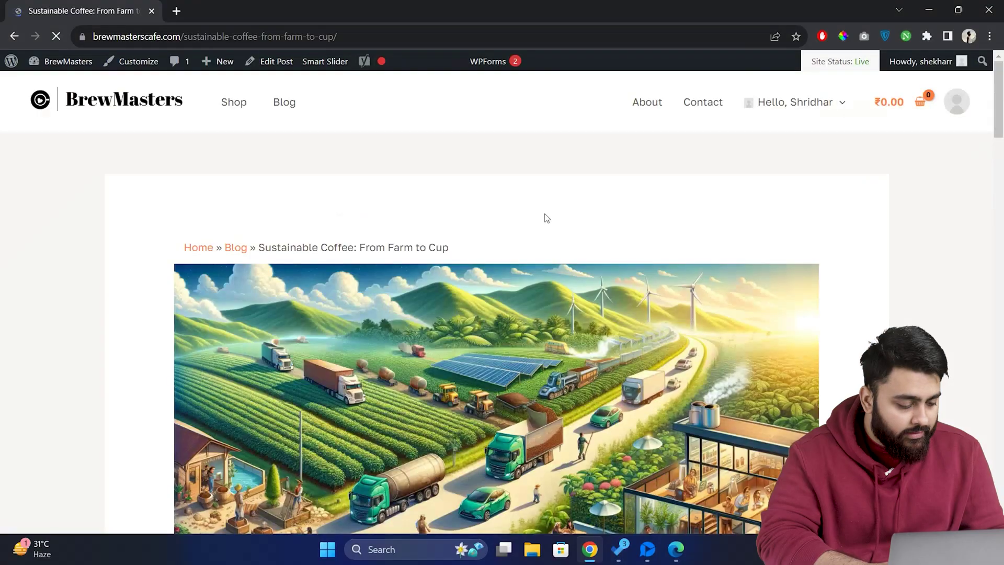
scroll(545, 214, "down", 8)
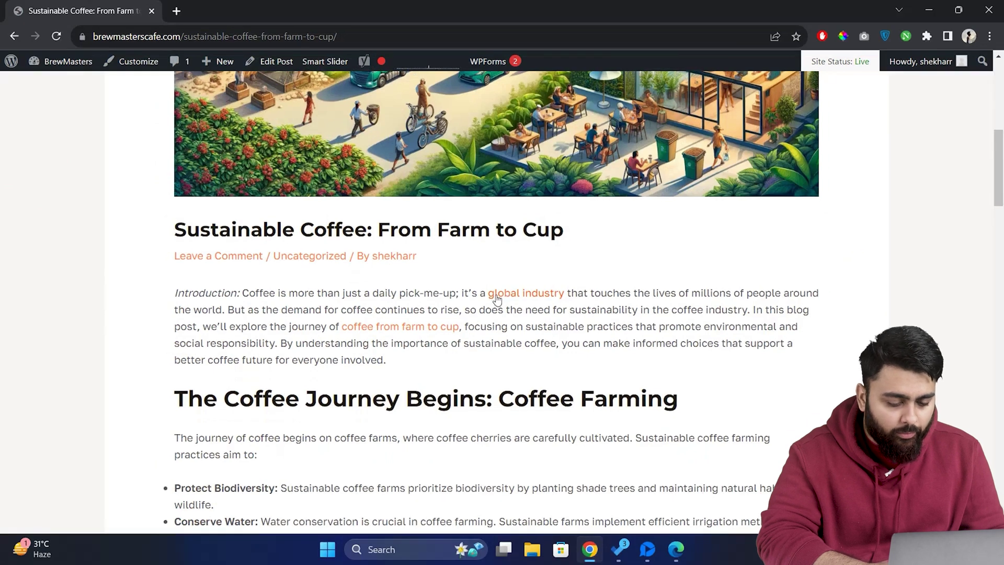
left_click(496, 296)
scroll(507, 316, "down", 6)
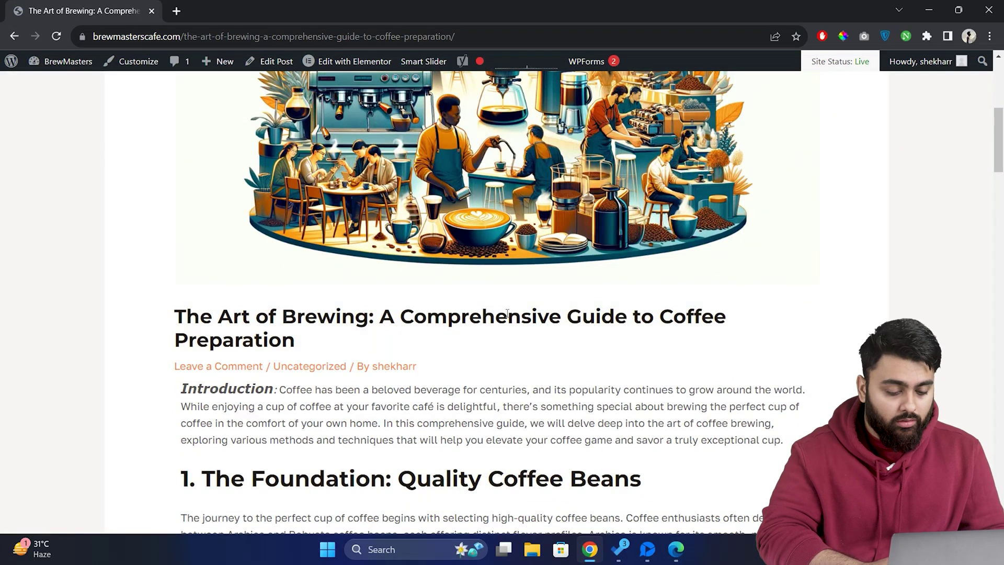
scroll(507, 314, "up", 5)
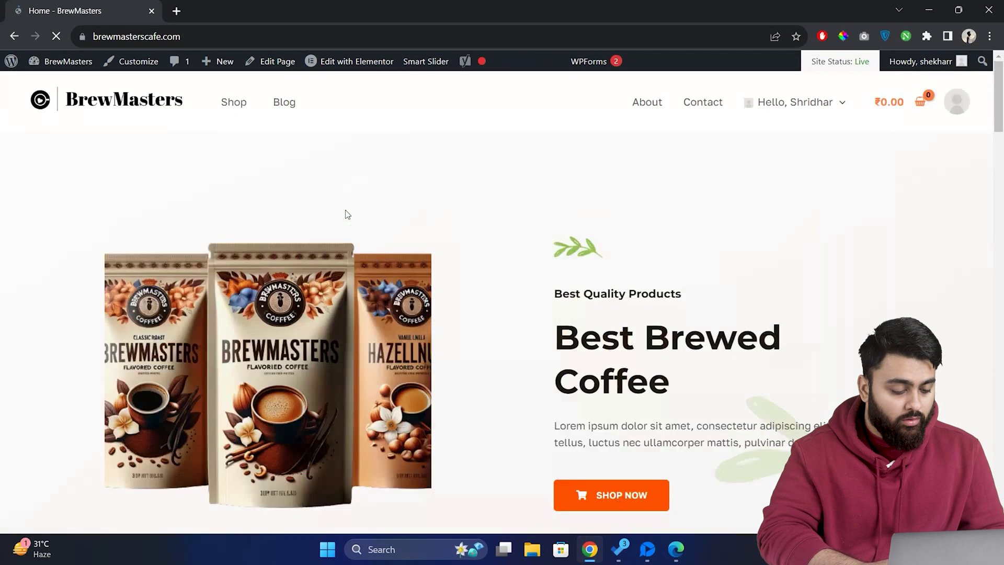
scroll(345, 215, "down", 15)
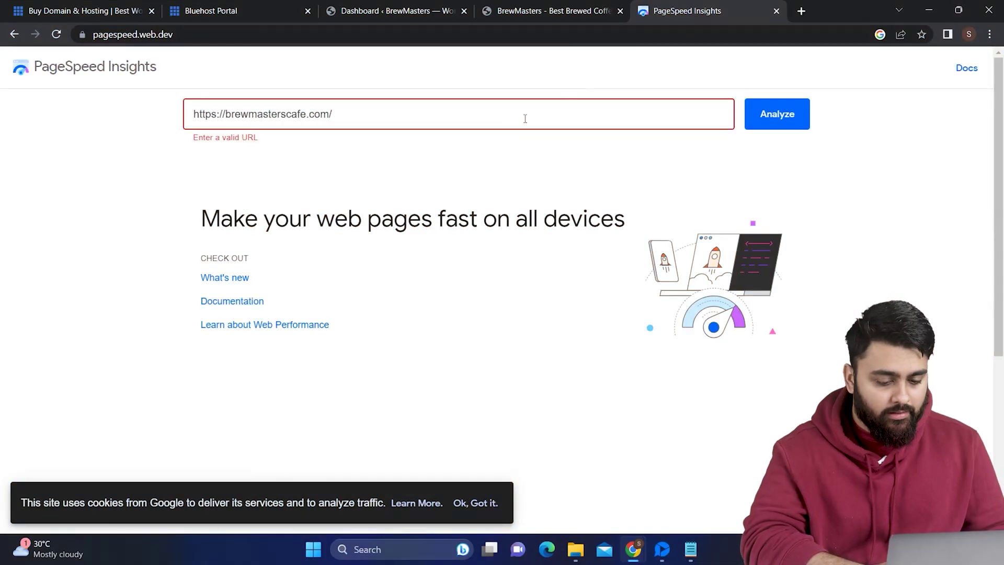
left_click(777, 114)
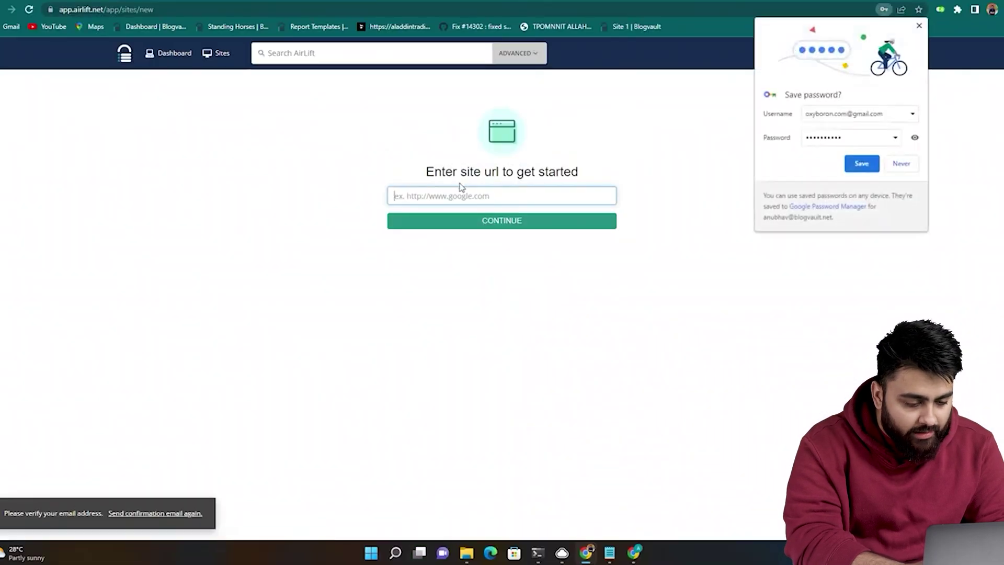
type("https://oxyboron.com/")
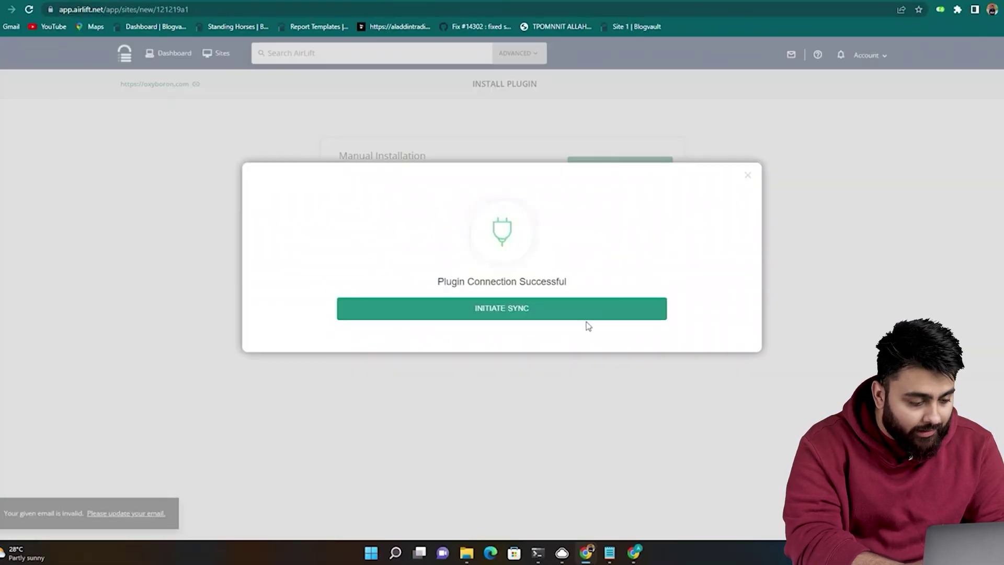
left_click(585, 312)
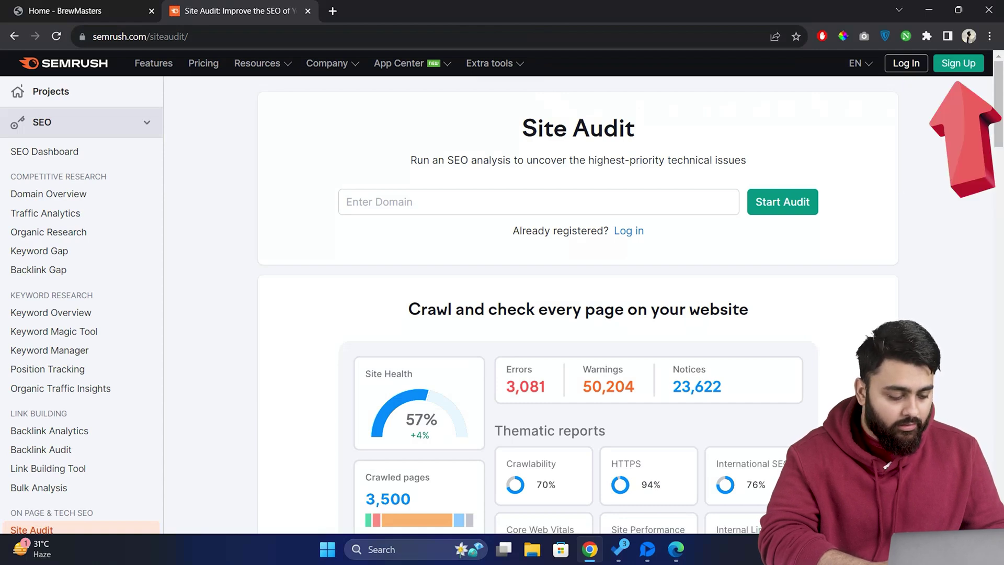
Sign up for Semrush using a Google account.
left_click(958, 63)
left_click(540, 217)
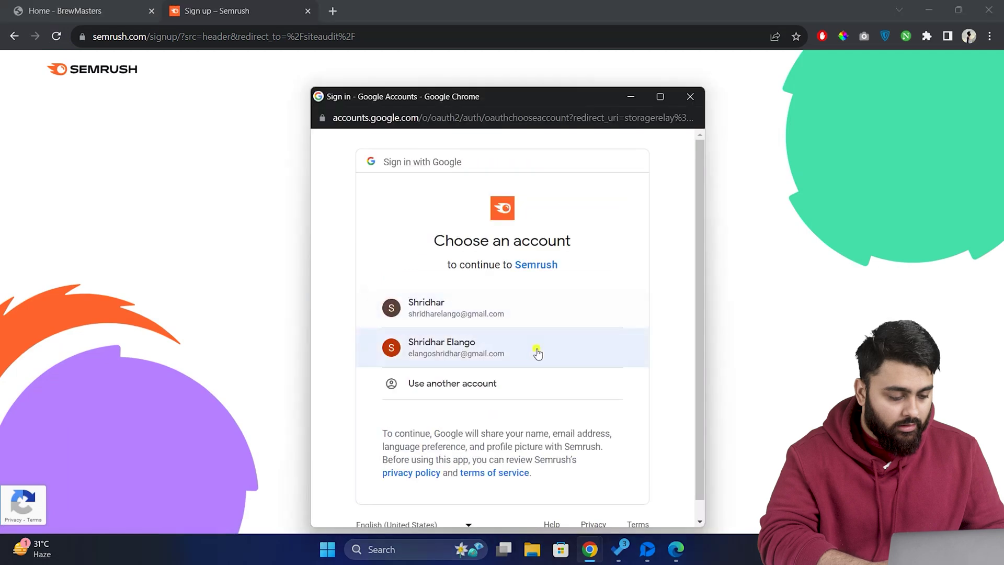
left_click(538, 353)
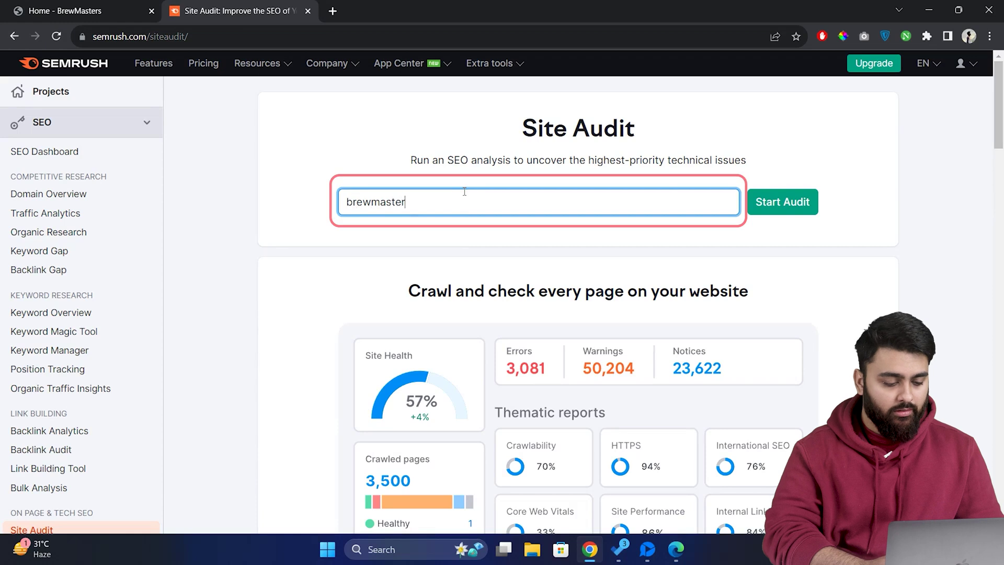
Run a Site Audit of brewmasterscafe.com, yielding 83% site health, 2 errors and 886 warnings.
type("m")
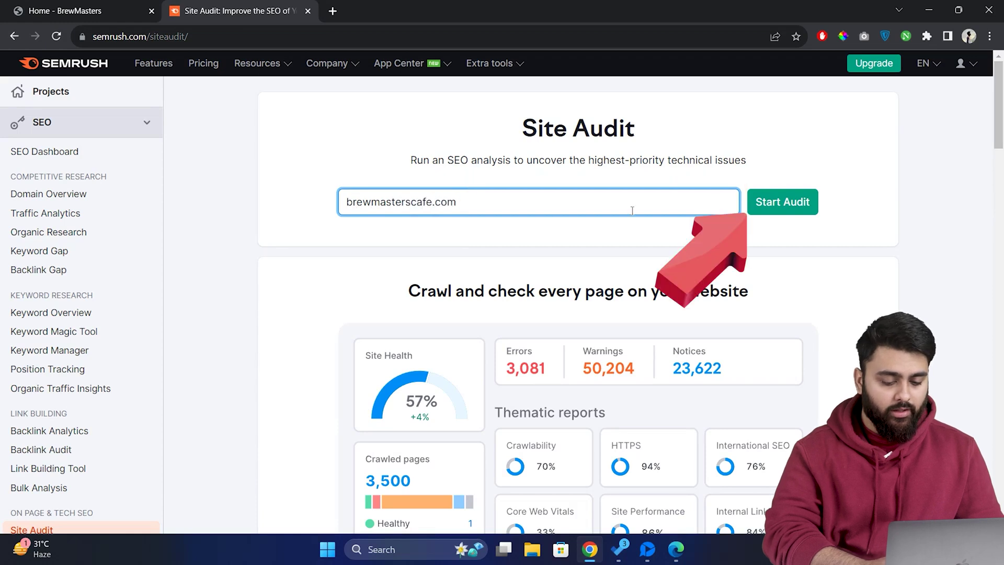
left_click(774, 203)
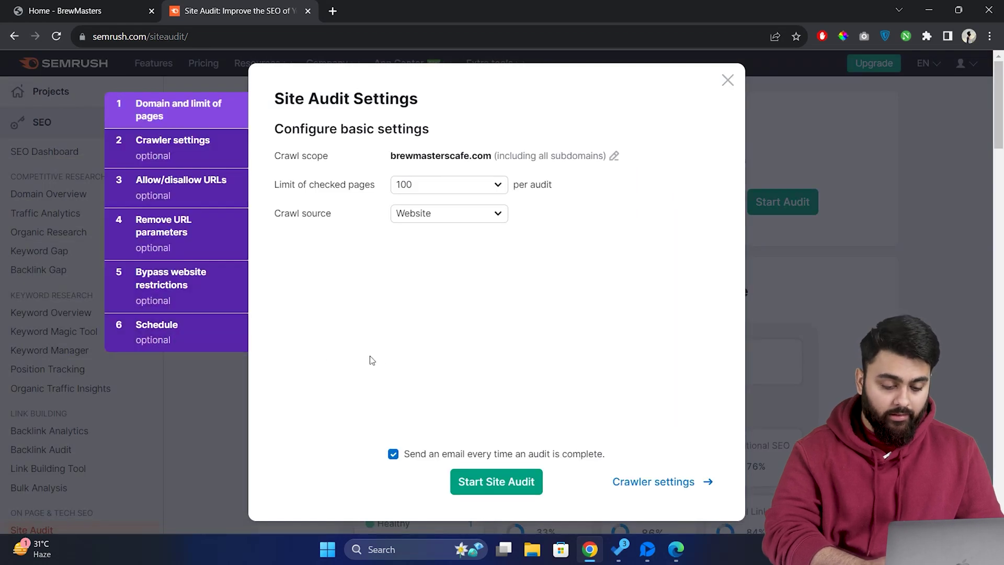
left_click(497, 481)
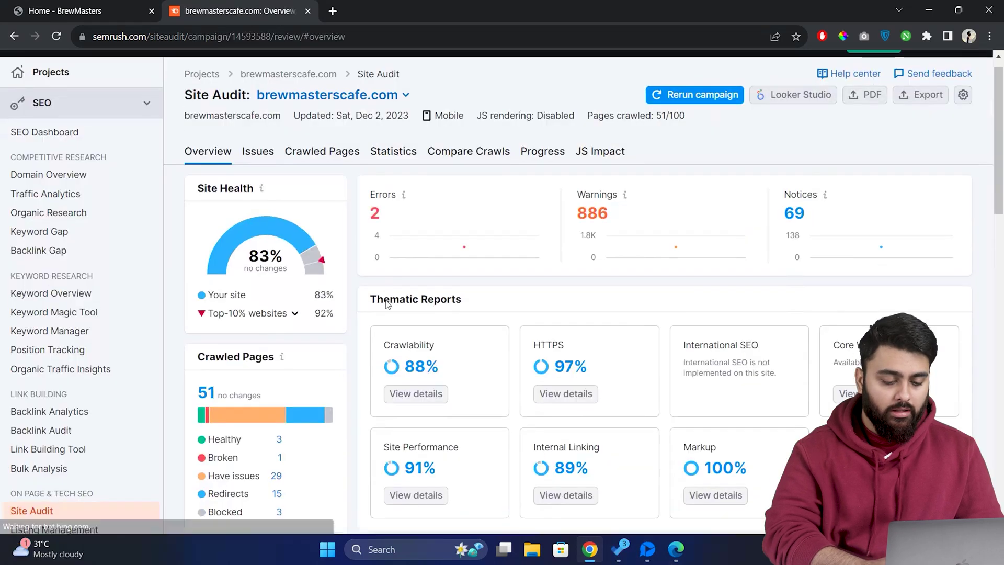
scroll(387, 304, "down", 1)
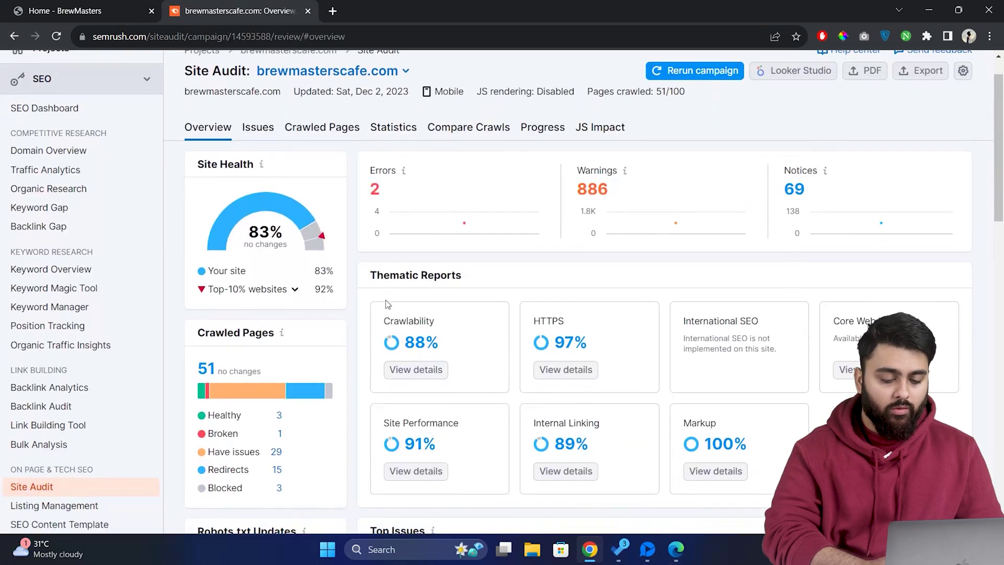
scroll(387, 305, "down", 1)
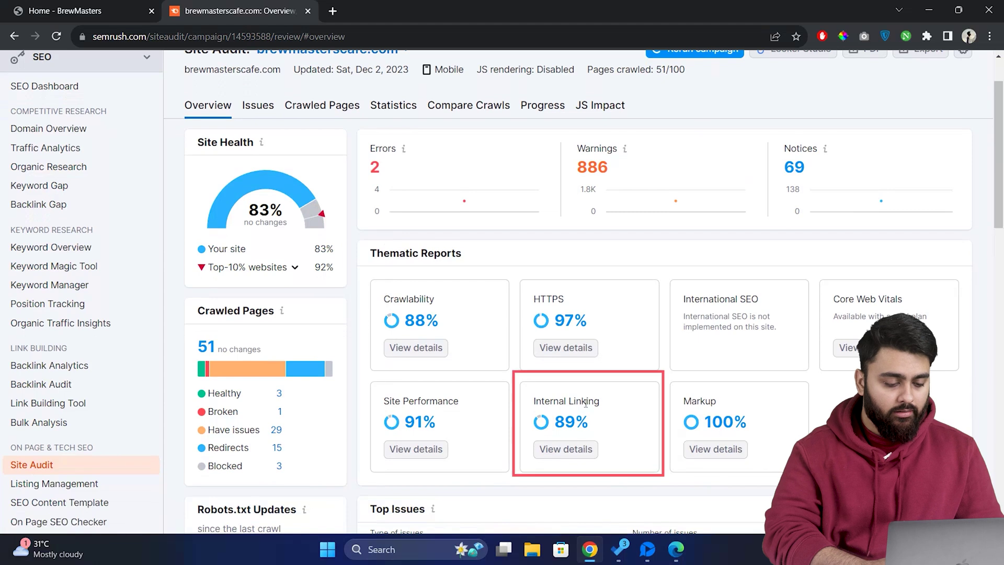
Open the 89% Internal Linking details and review link distribution, issues and top LinkRank pages.
left_click(575, 455)
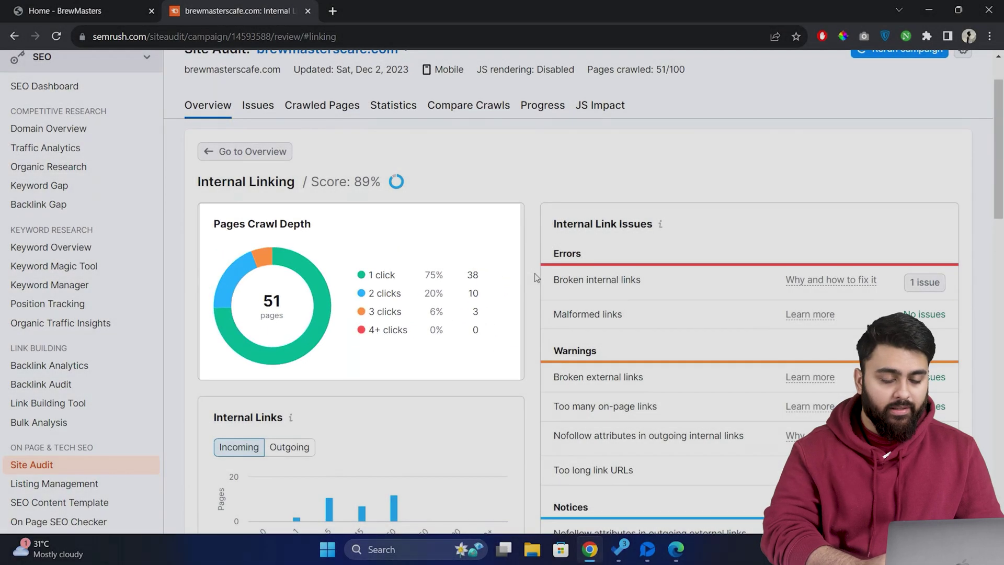
scroll(534, 277, "down", 3)
scroll(535, 277, "down", 3)
mouse_move(327, 390)
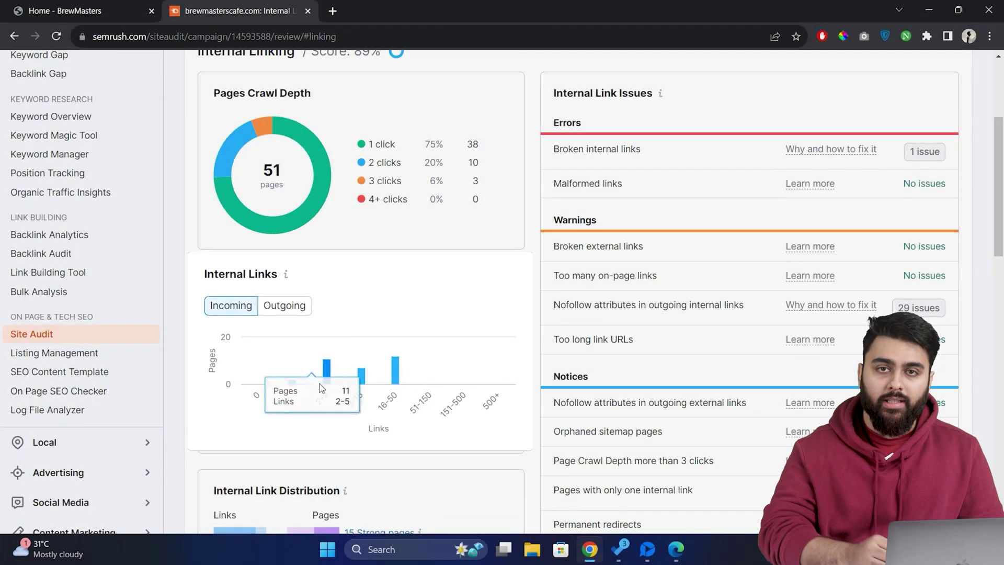
scroll(326, 389, "down", 5)
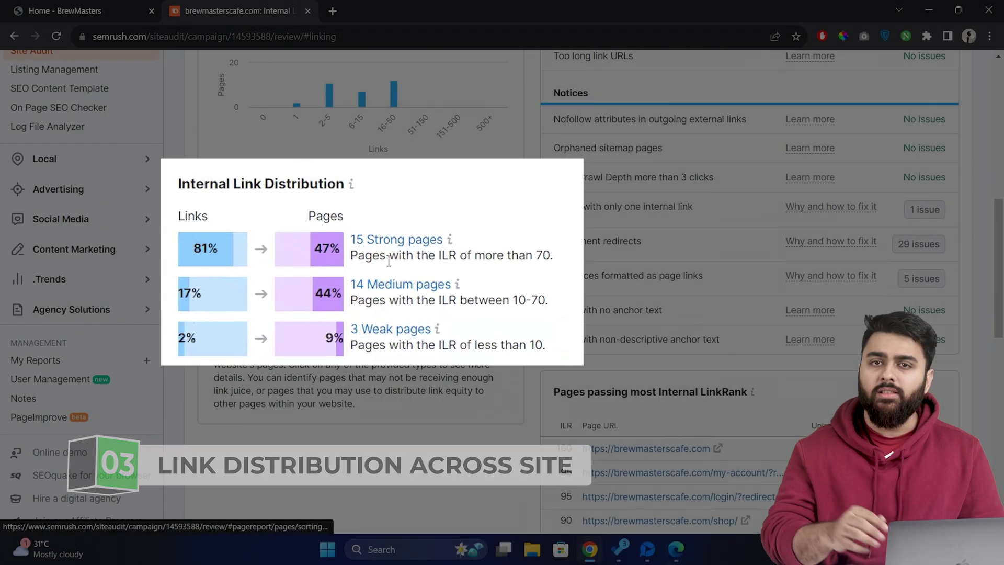
scroll(442, 292, "up", 5)
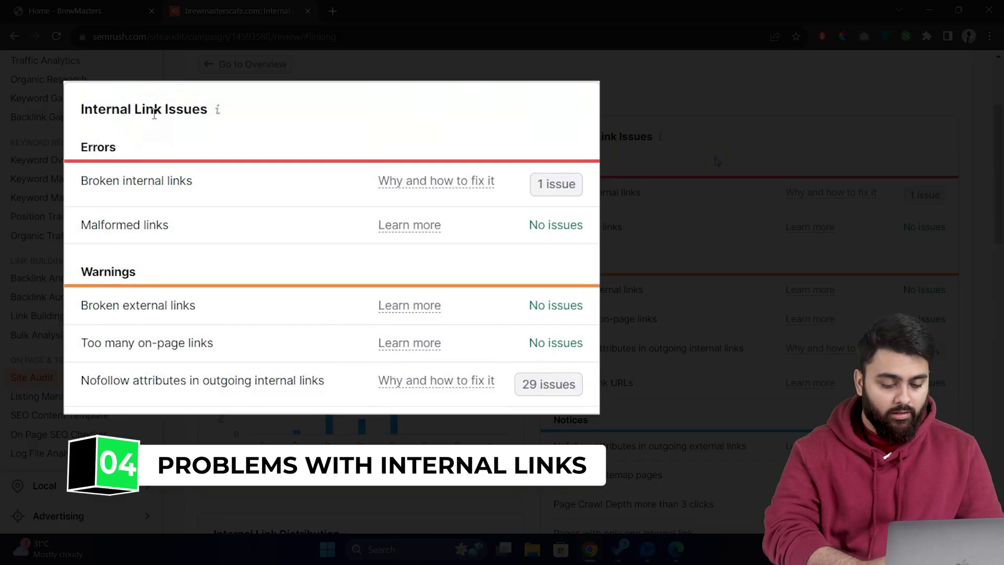
scroll(615, 141, "down", 10)
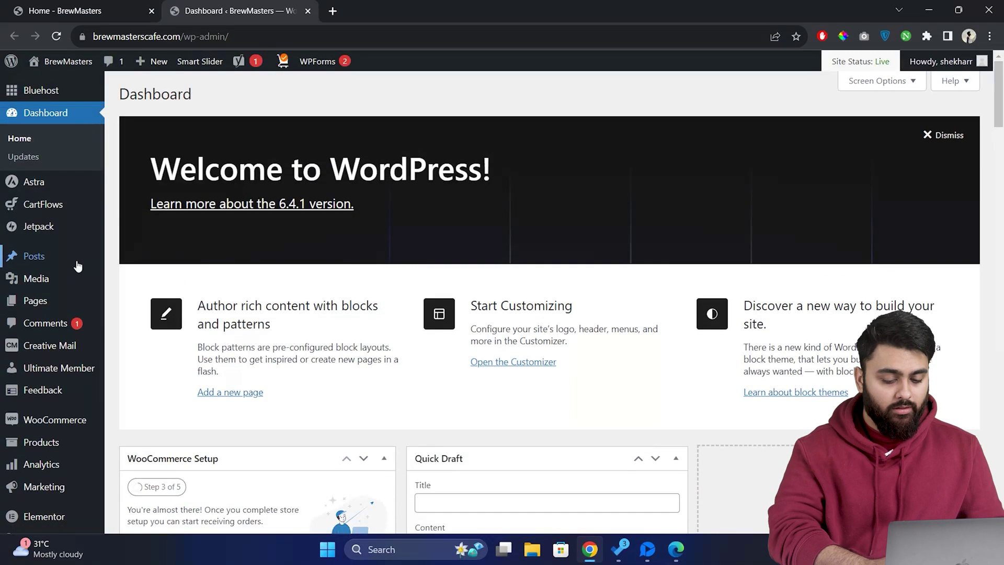
Open the Sustainable Coffee post in the editor with its settings sidebar shown.
mouse_move(103, 260)
left_click(182, 257)
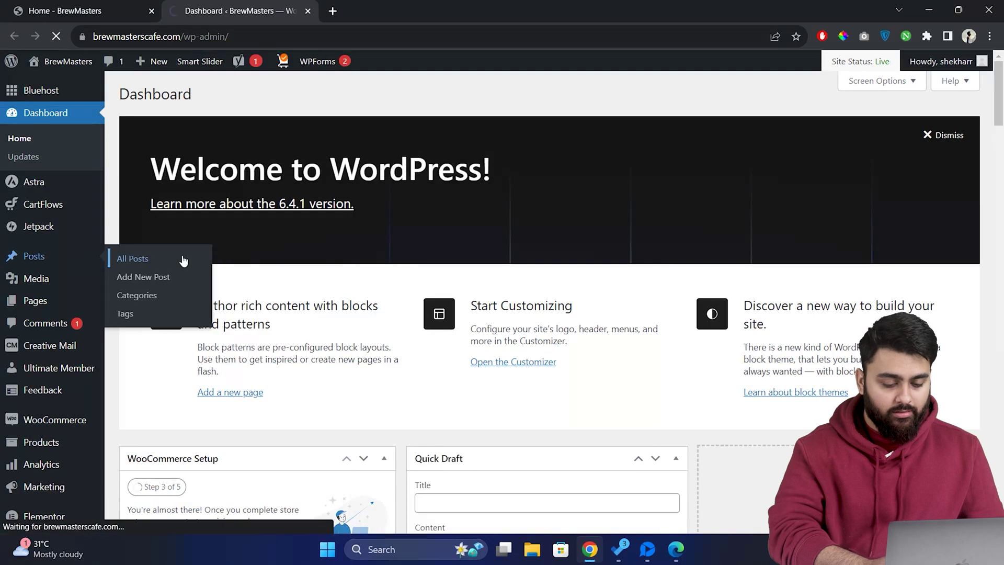
left_click(155, 256)
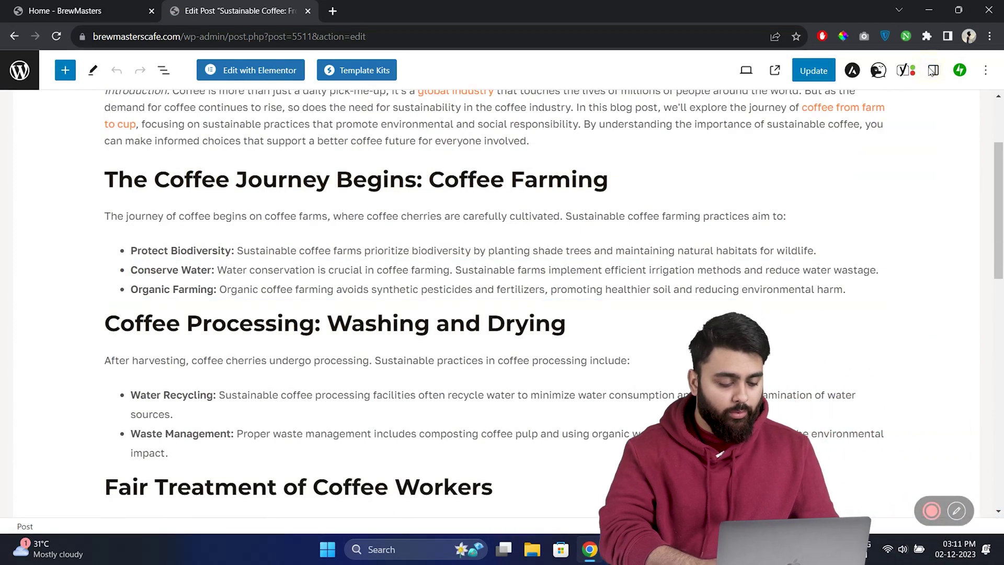
left_click(934, 70)
Create a new 'Coffee Pairing' category from the post's Categories panel.
scroll(863, 235, "down", 6)
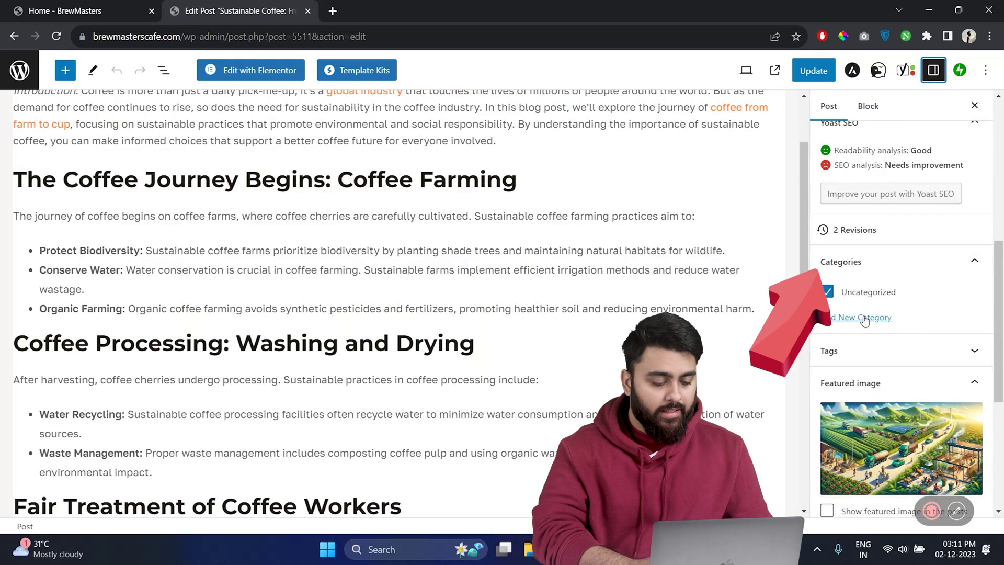
left_click(864, 318)
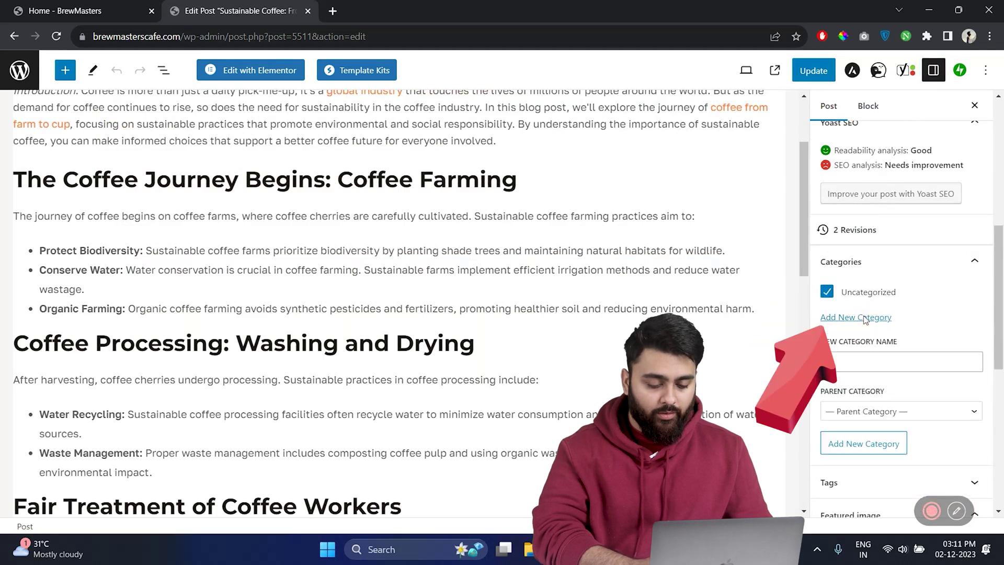
left_click(859, 355)
type("Coffe")
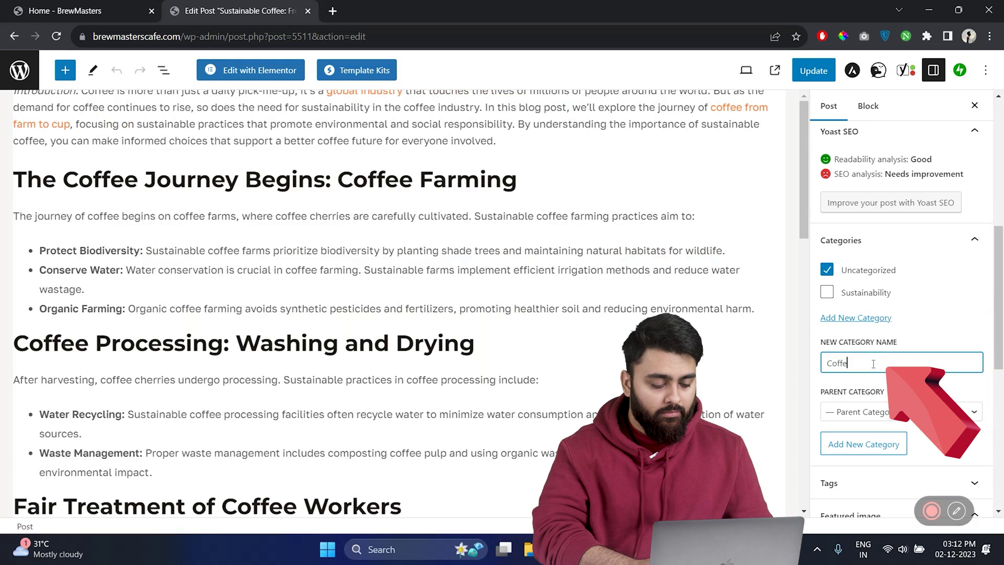
type("e Pairing")
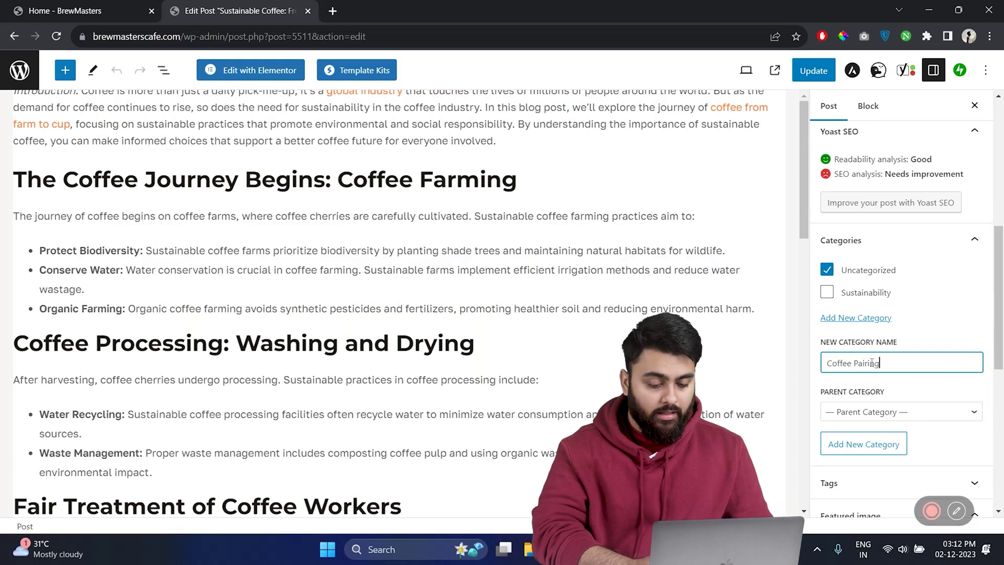
left_click(873, 446)
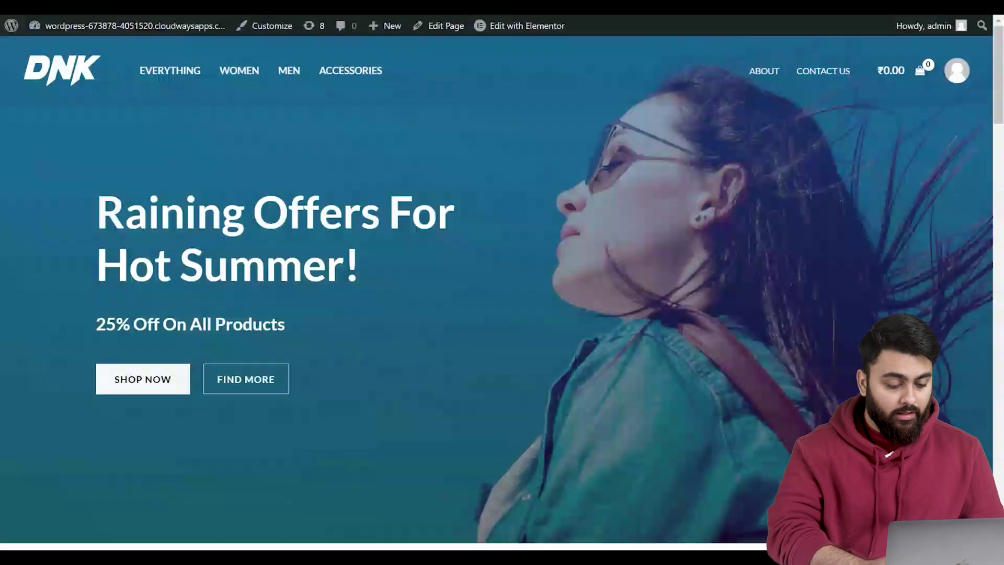
Tick the three digital WordPress guide products and bulk-edit them to Featured: Yes.
scroll(502, 293, "down", 9)
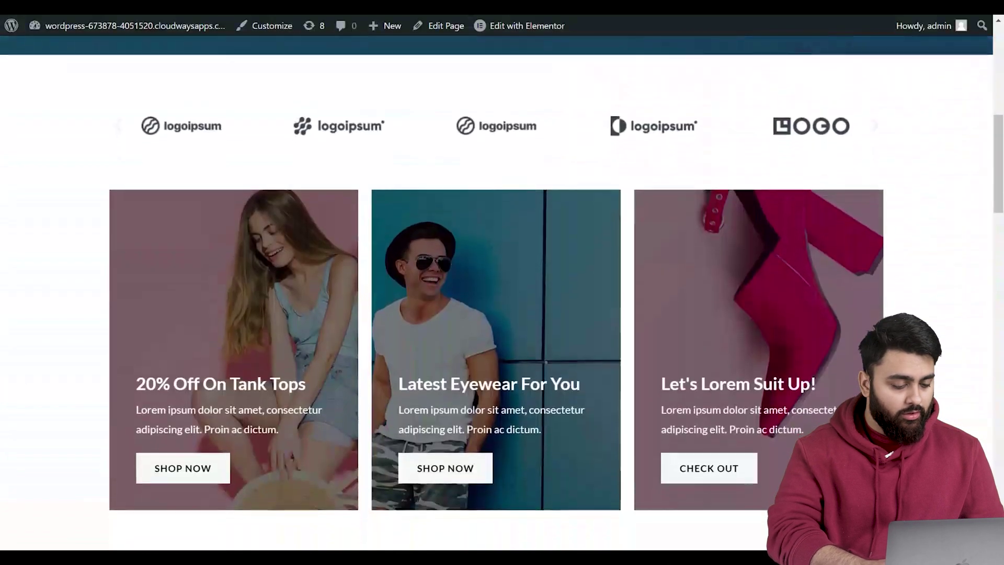
scroll(502, 292, "down", 10)
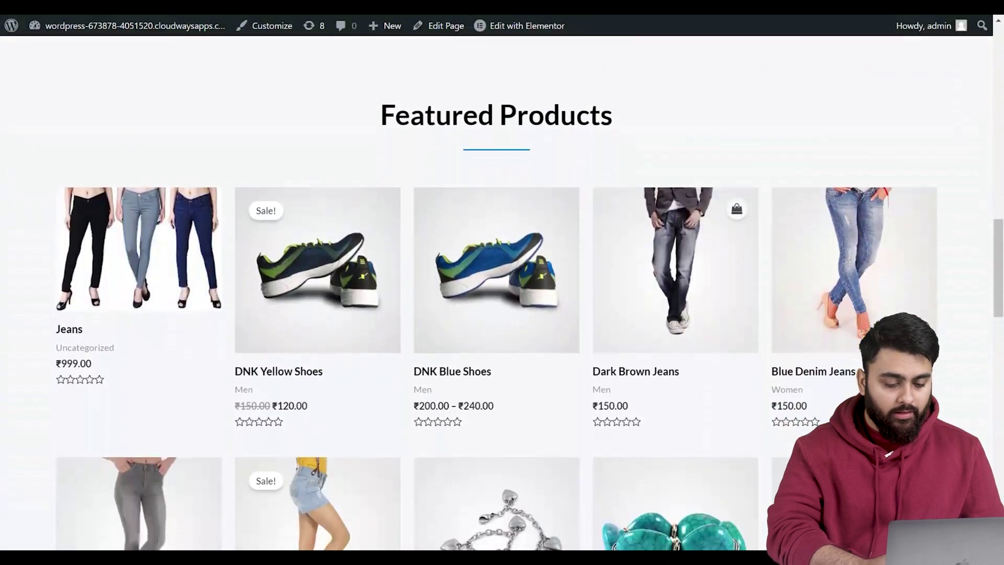
scroll(502, 293, "down", 1)
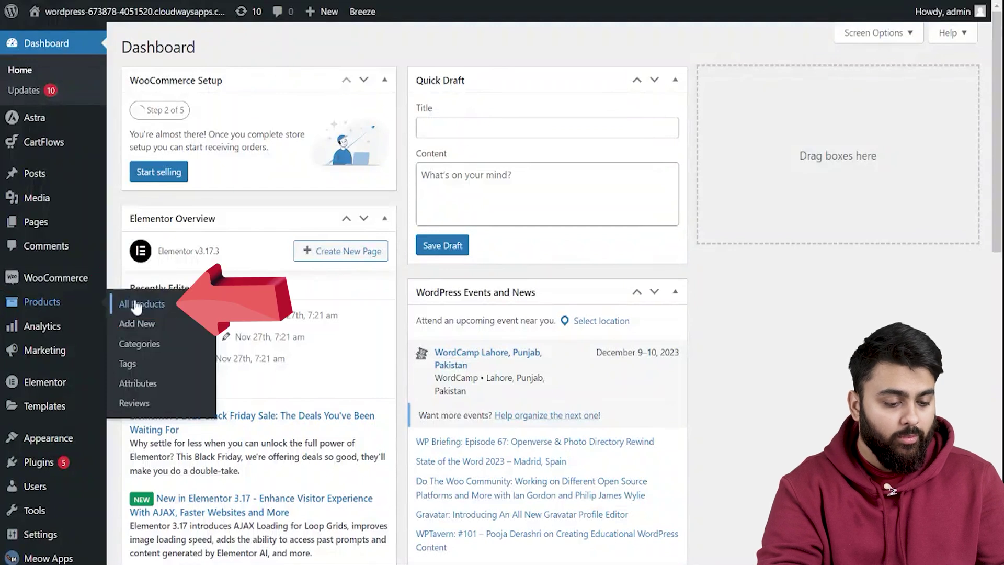
left_click(137, 307)
left_click(133, 334)
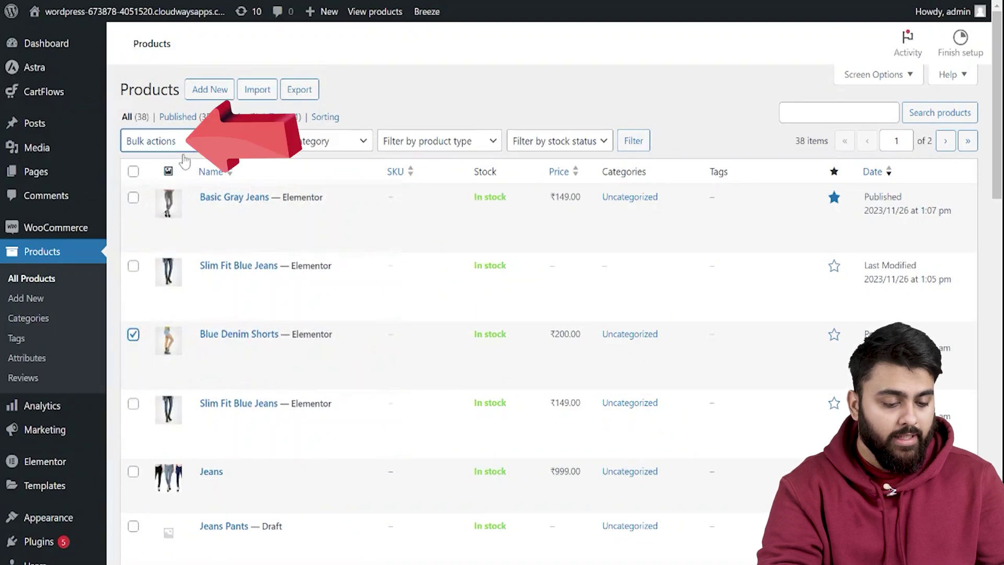
left_click(222, 142)
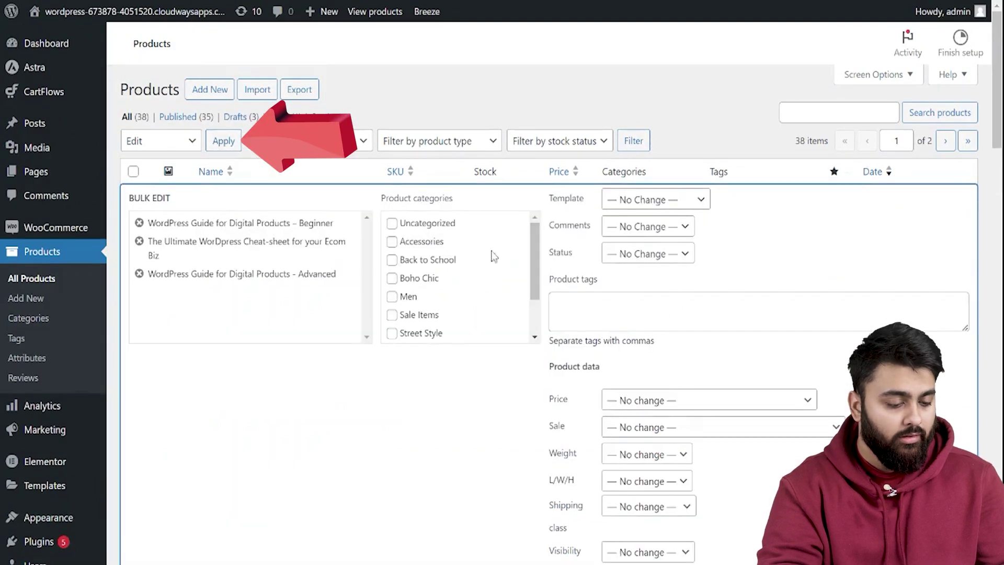
scroll(612, 408, "down", 4)
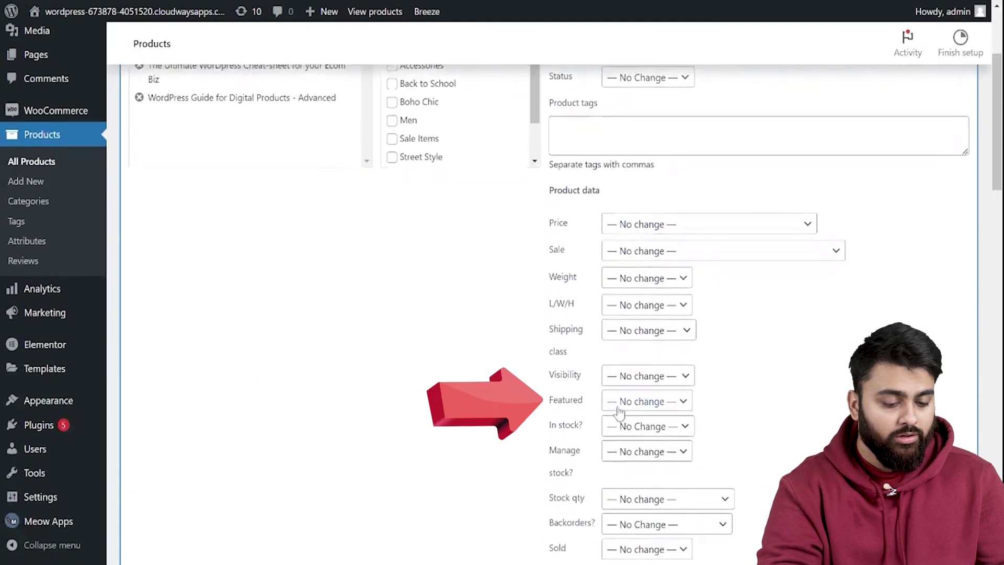
scroll(529, 438, "down", 7)
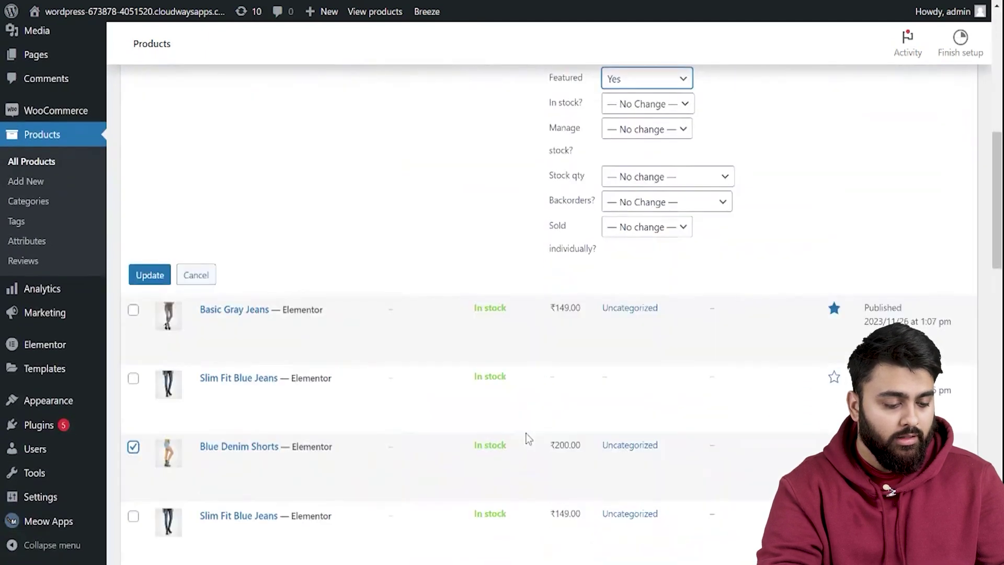
left_click(150, 274)
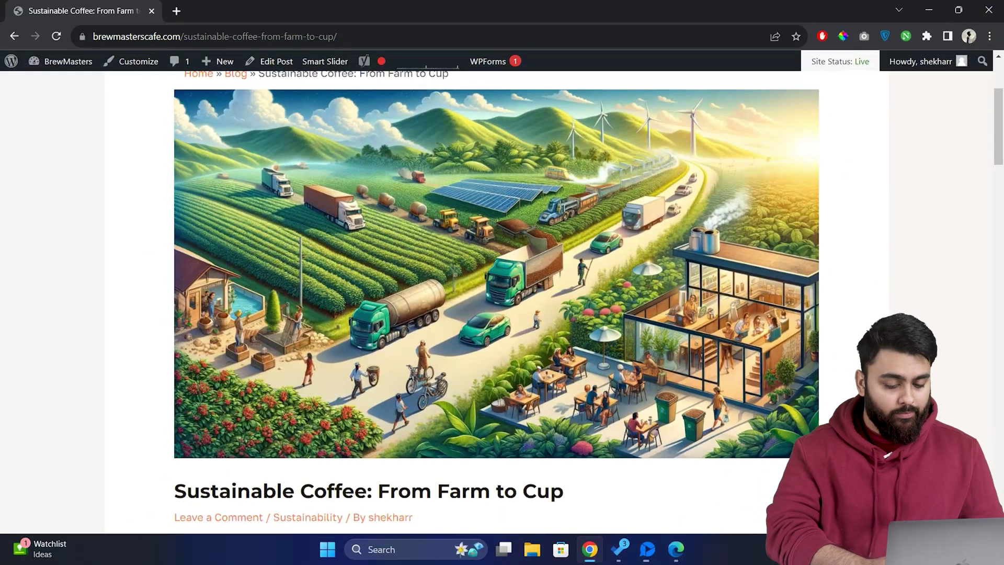
Follow the 'coffee from farm to cup' link in Sustainable Coffee to The Art of Brewing post.
scroll(496, 300, "down", 4)
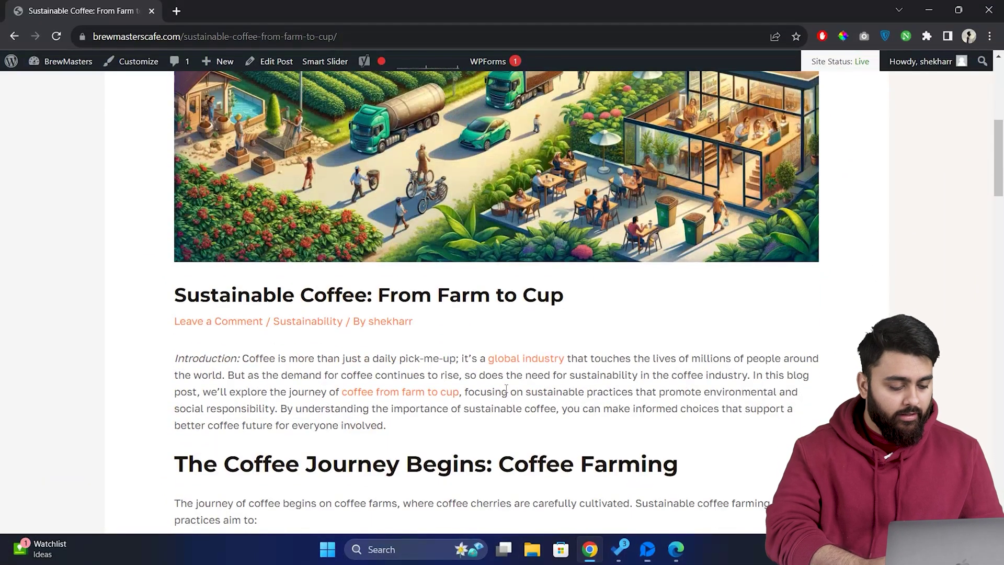
left_click(425, 392)
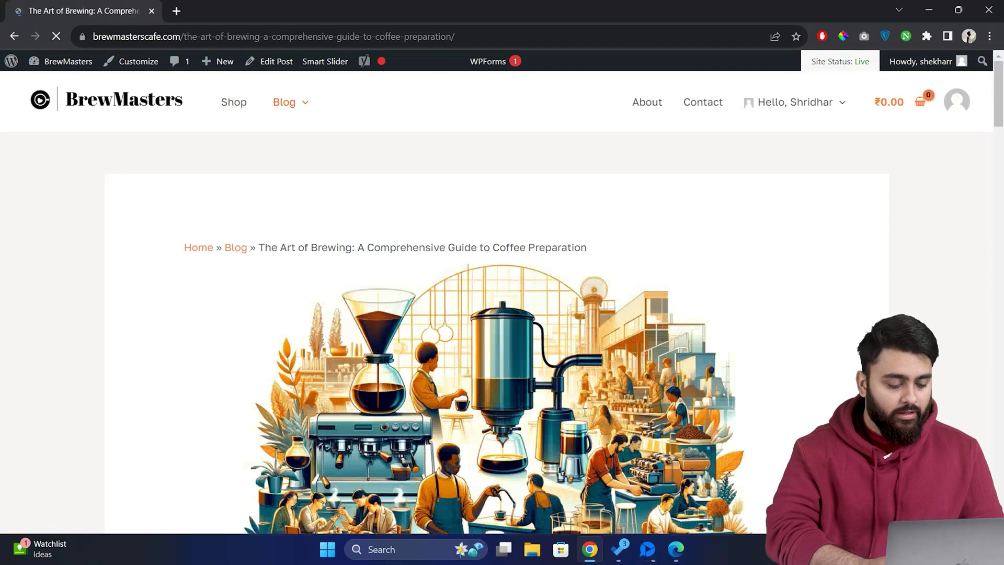
scroll(585, 412, "down", 4)
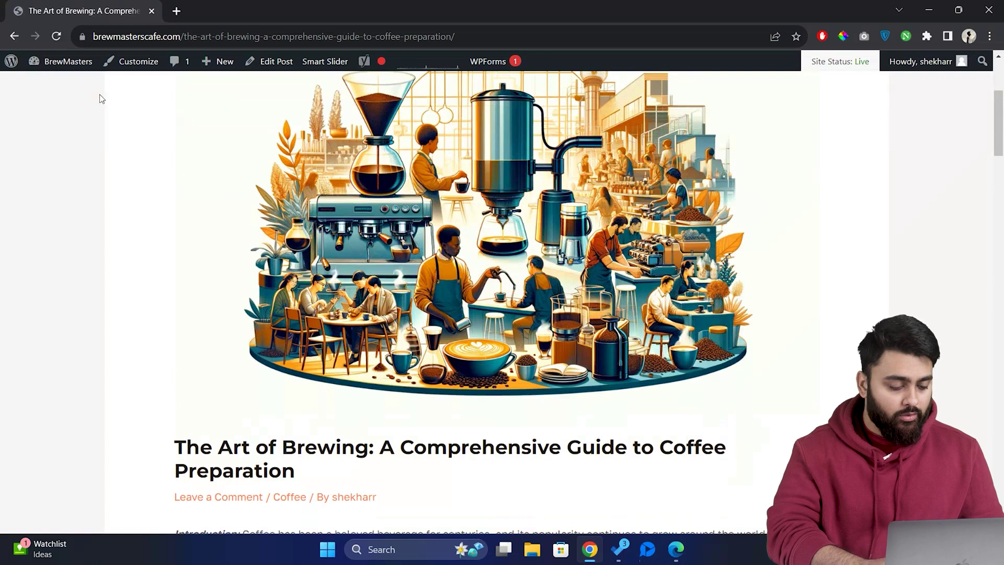
Open the Coffee Pairing post for editing from the admin's All Posts list in a new tab.
left_click(74, 66, "ctrl")
left_click(239, 11)
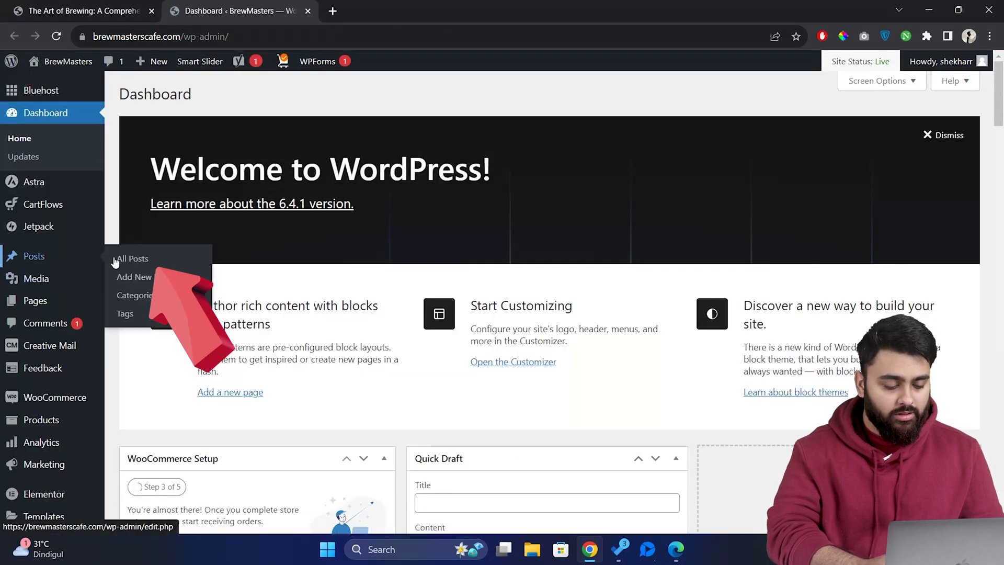
left_click(115, 262)
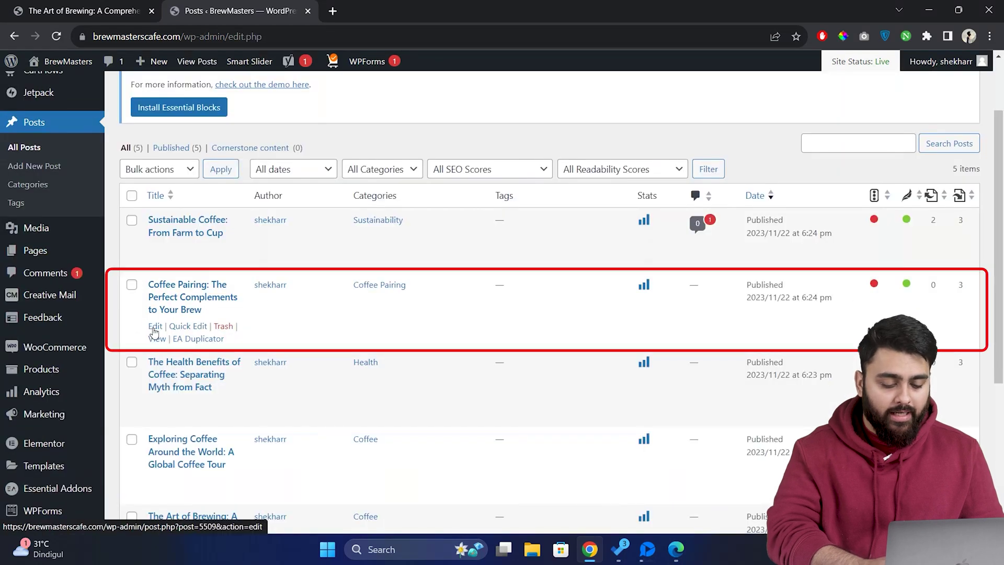
left_click(155, 327)
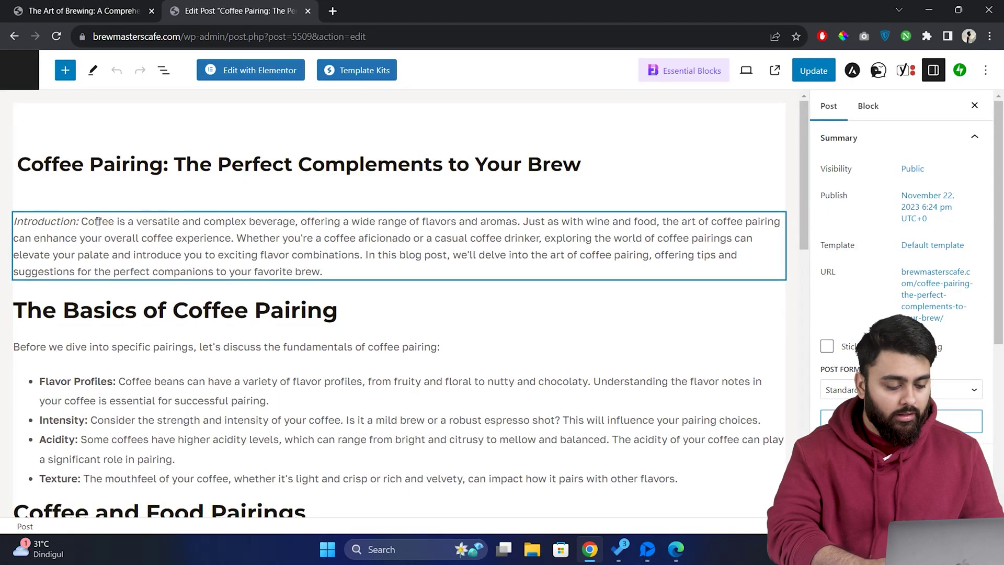
Link the word 'Coffee' in the introduction to The Art of Brewing guide's URL.
left_click_drag(114, 222, 83, 223)
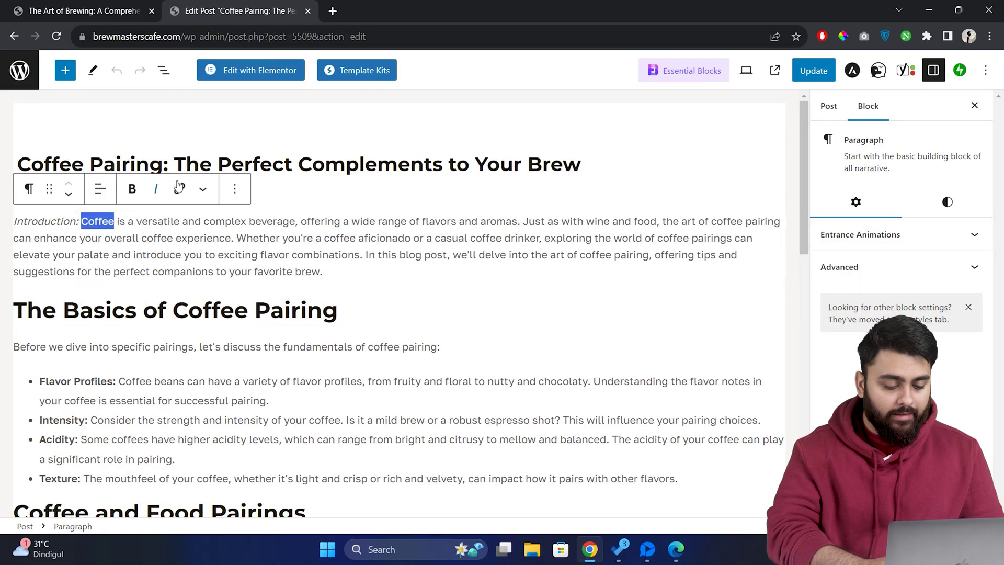
key("ctrl+k")
key("ctrl+shift+Tab")
left_click(468, 38)
key("ctrl+c")
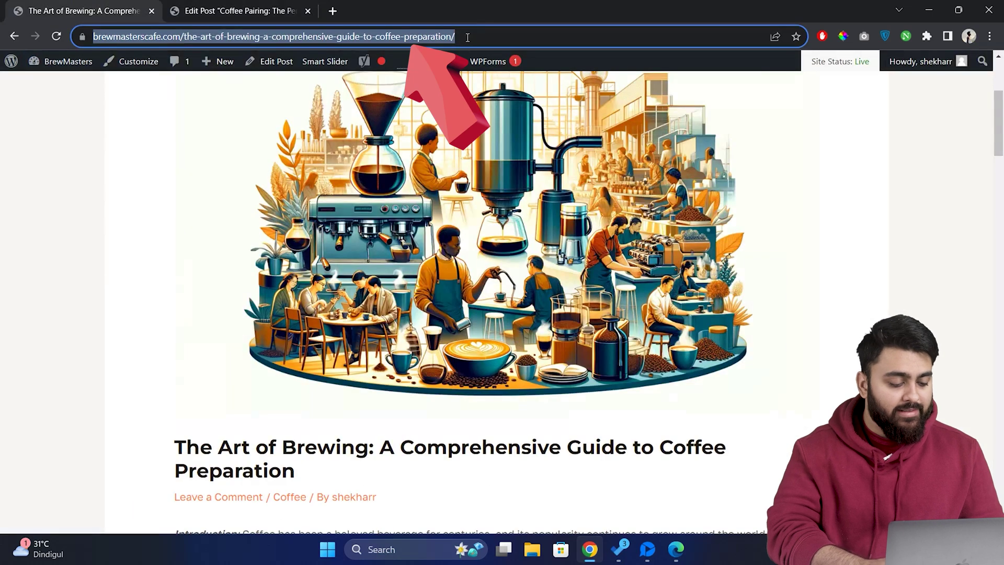
left_click(273, 11)
key("ctrl+v")
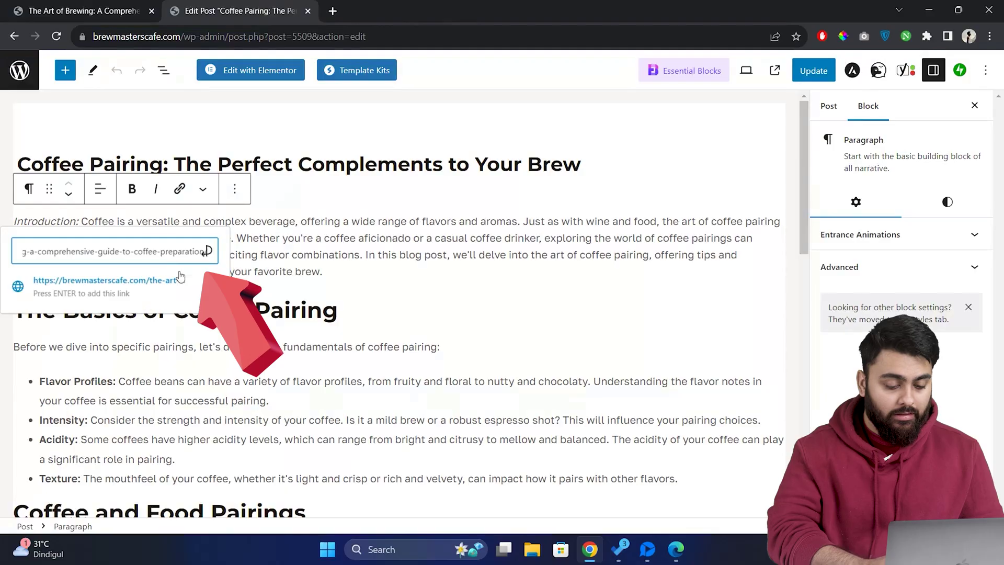